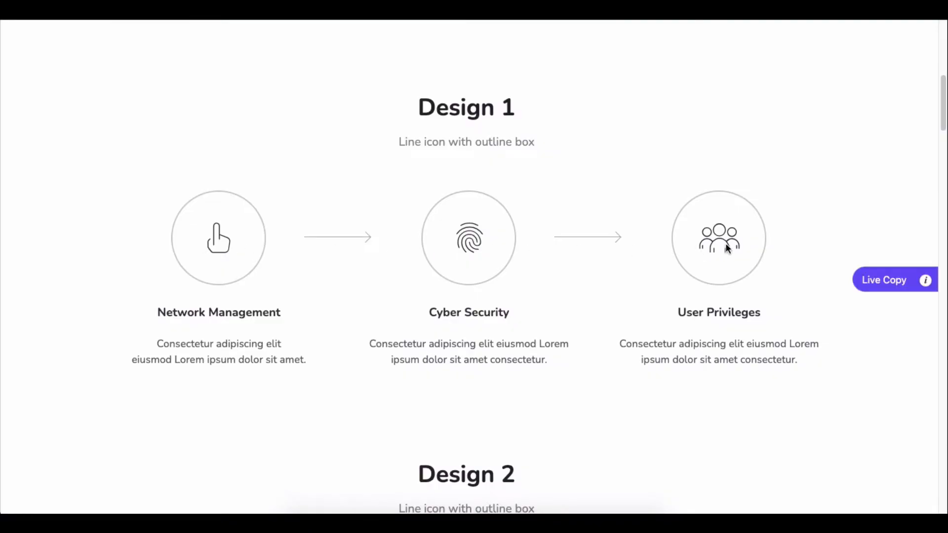
scroll(727, 249, down, 5)
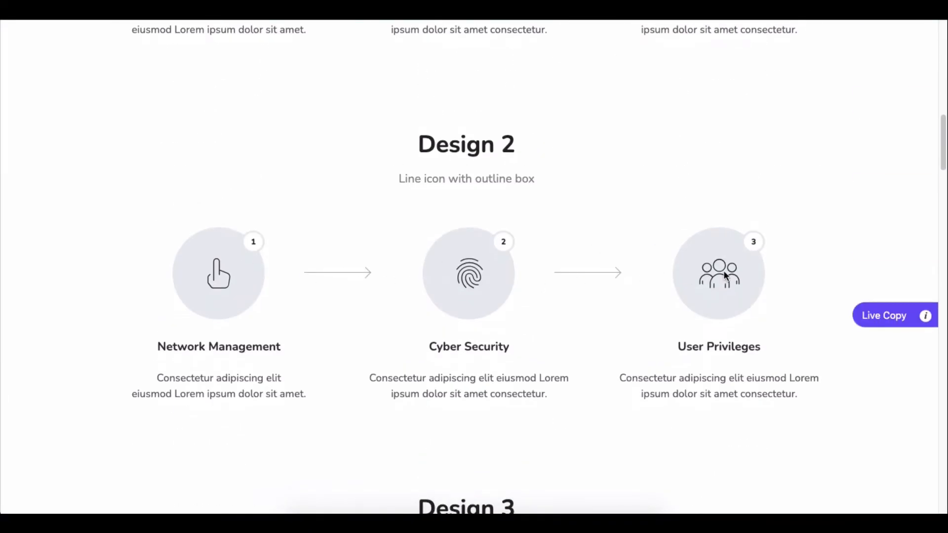
scroll(727, 274, down, 5)
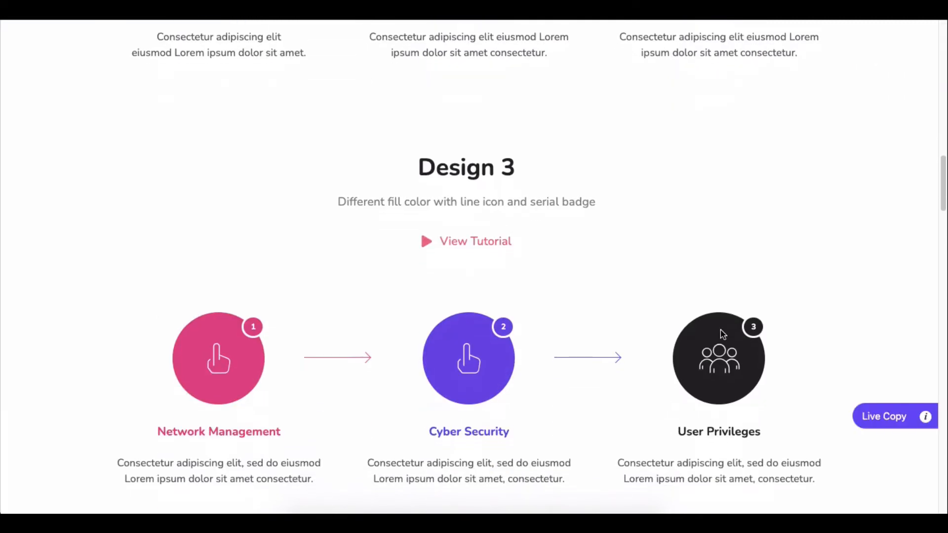
scroll(785, 344, down, 5)
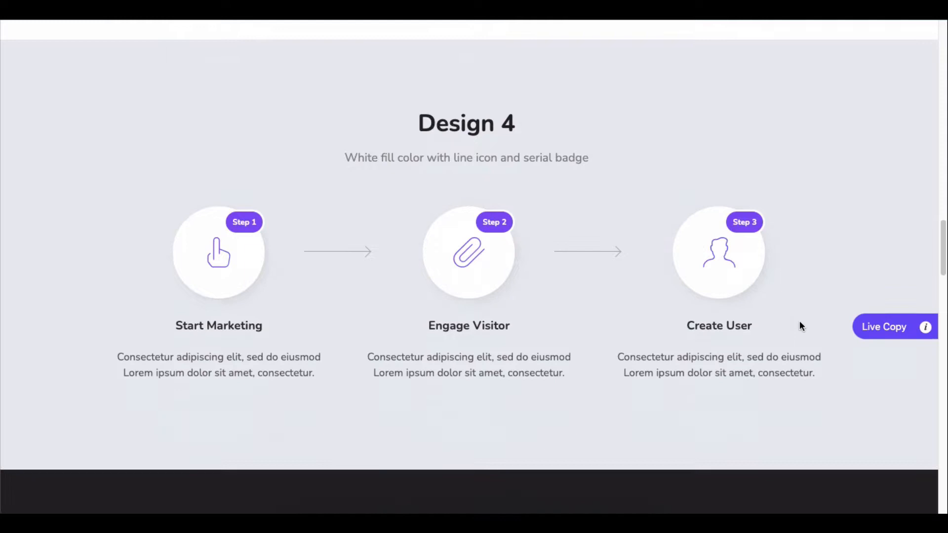
scroll(798, 321, down, 5)
scroll(798, 321, down, 2)
scroll(799, 324, down, 5)
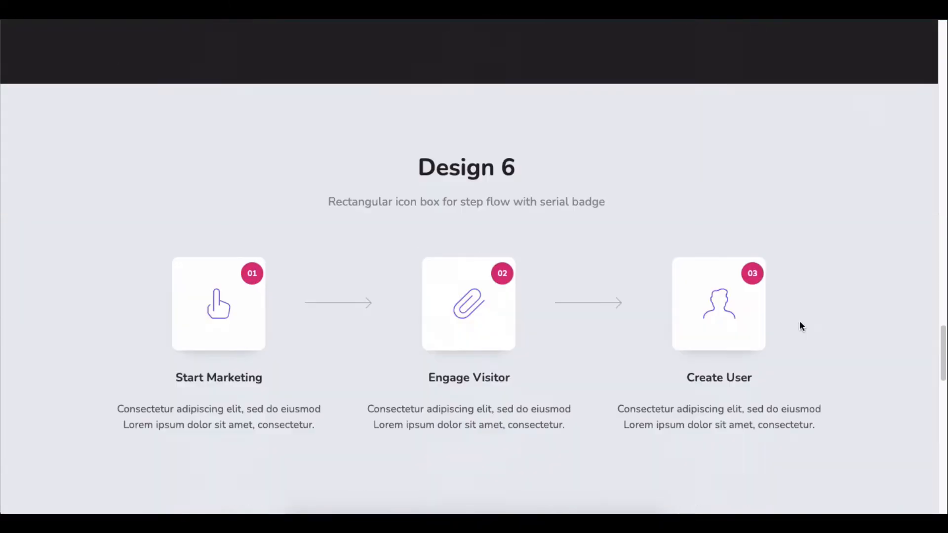
scroll(799, 323, down, 4)
scroll(799, 321, down, 4)
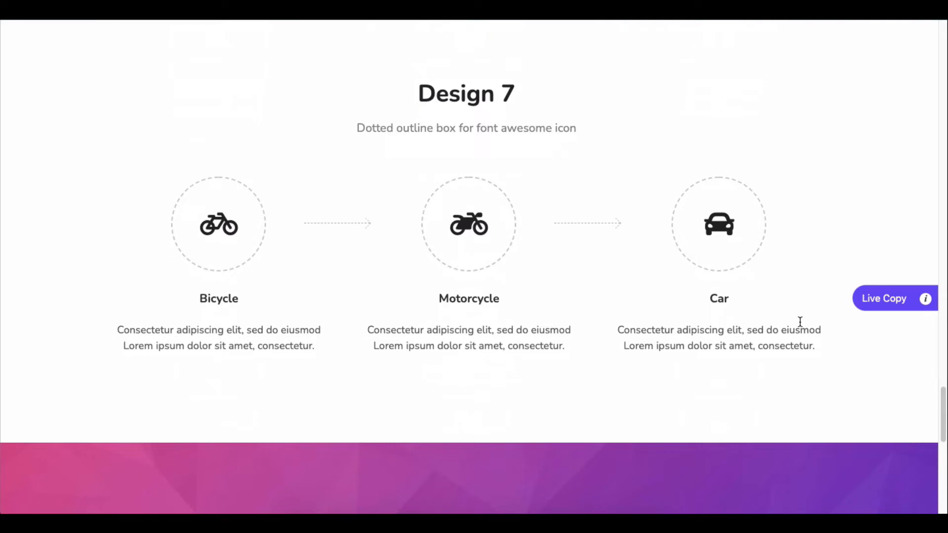
scroll(799, 321, up, 1)
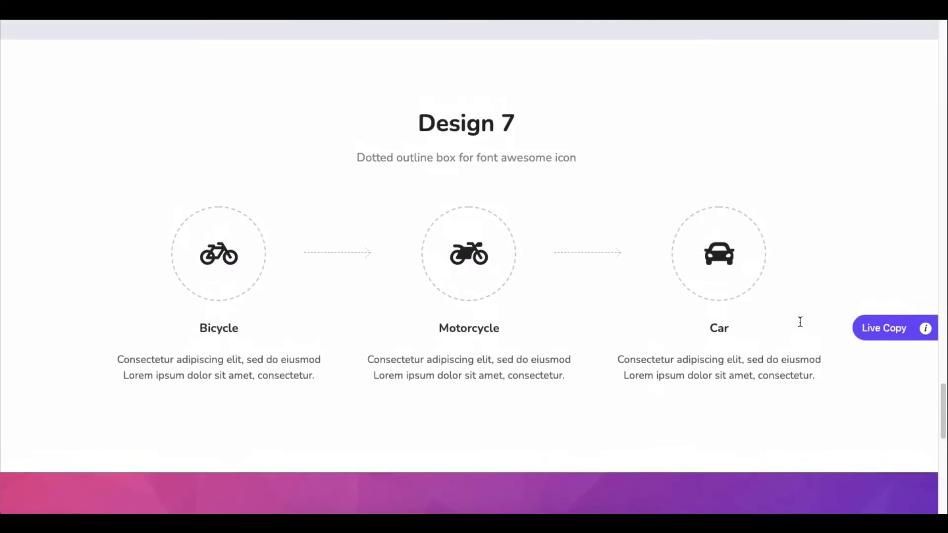
scroll(798, 321, up, 4)
scroll(799, 322, up, 5)
scroll(798, 323, up, 5)
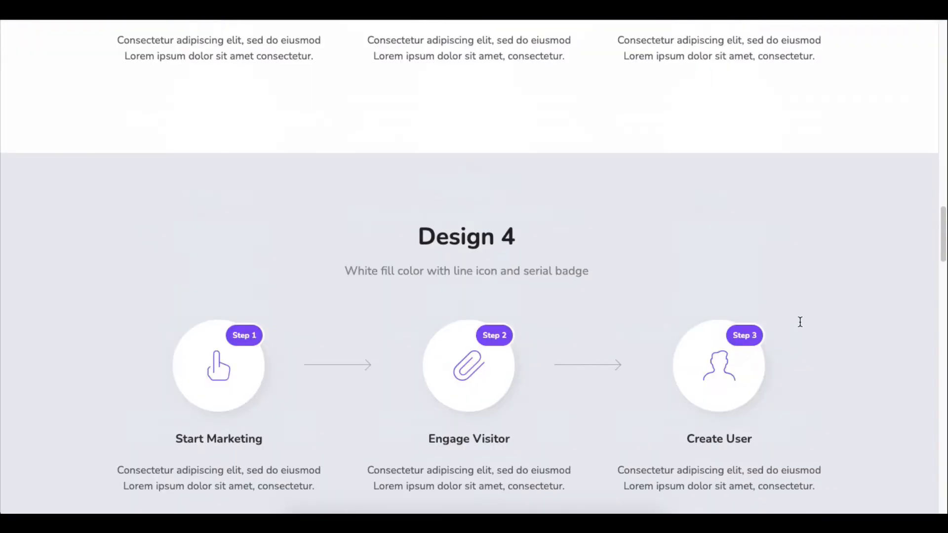
scroll(799, 322, up, 5)
scroll(799, 323, up, 4)
scroll(798, 322, up, 5)
scroll(798, 322, up, 4)
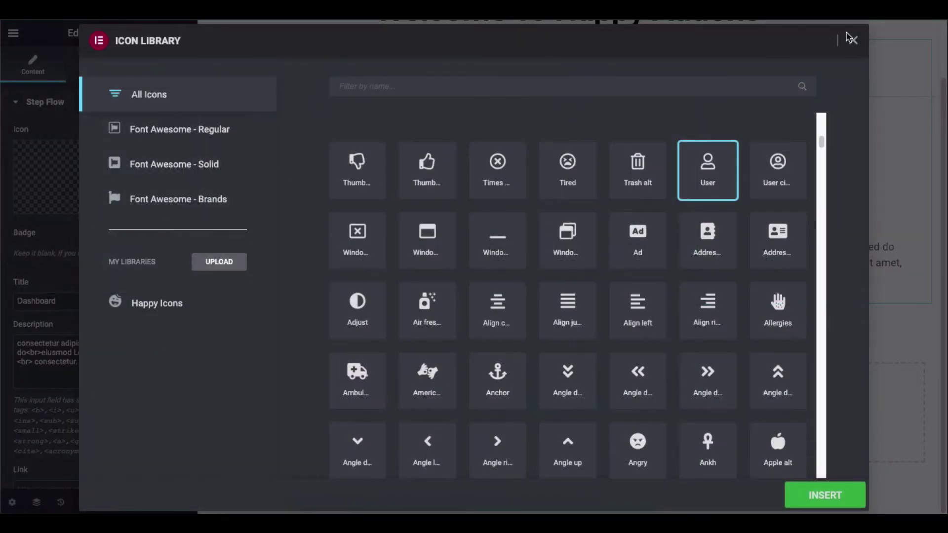
click(850, 39)
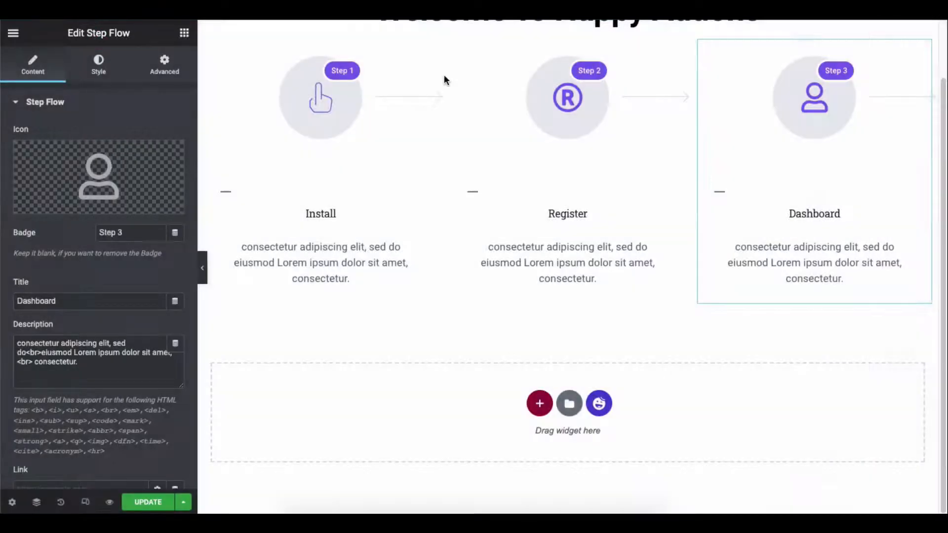
click(99, 65)
click(149, 437)
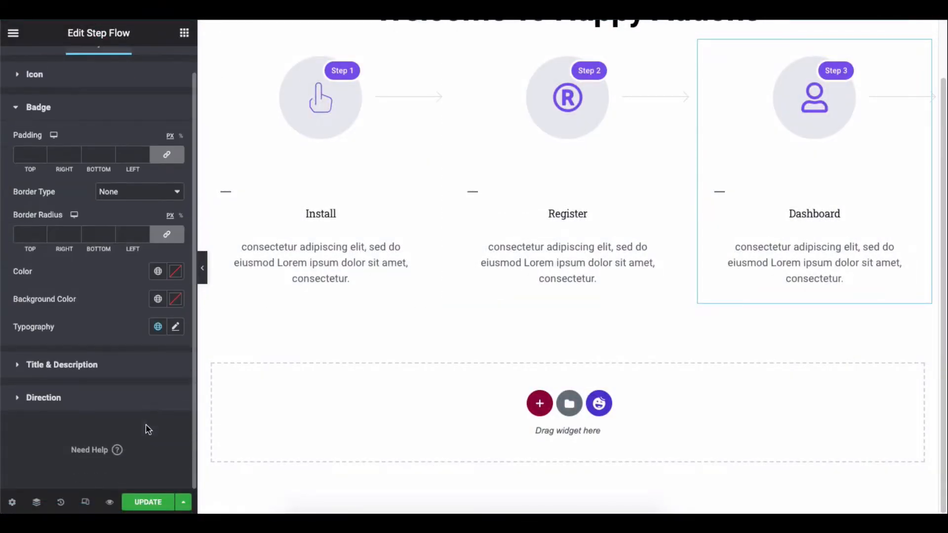
click(62, 365)
click(43, 398)
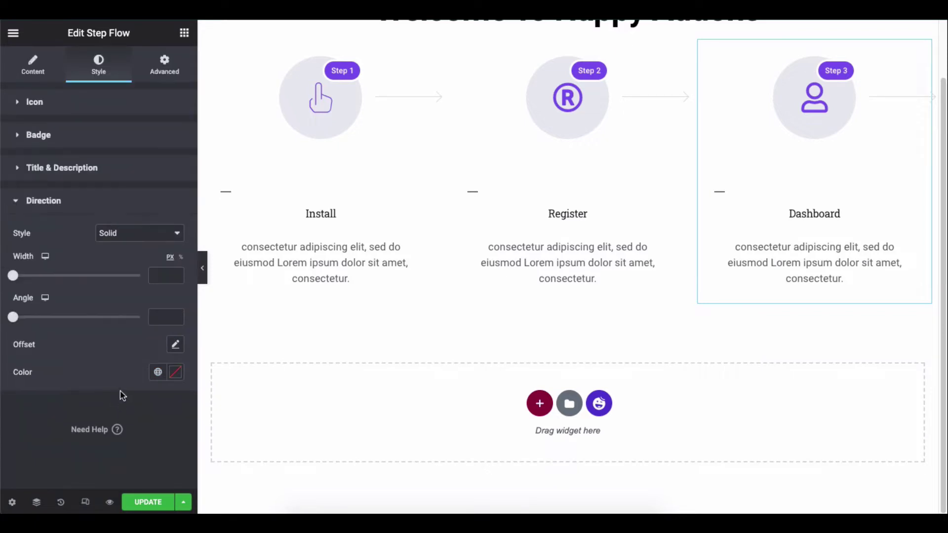
click(32, 65)
click(121, 102)
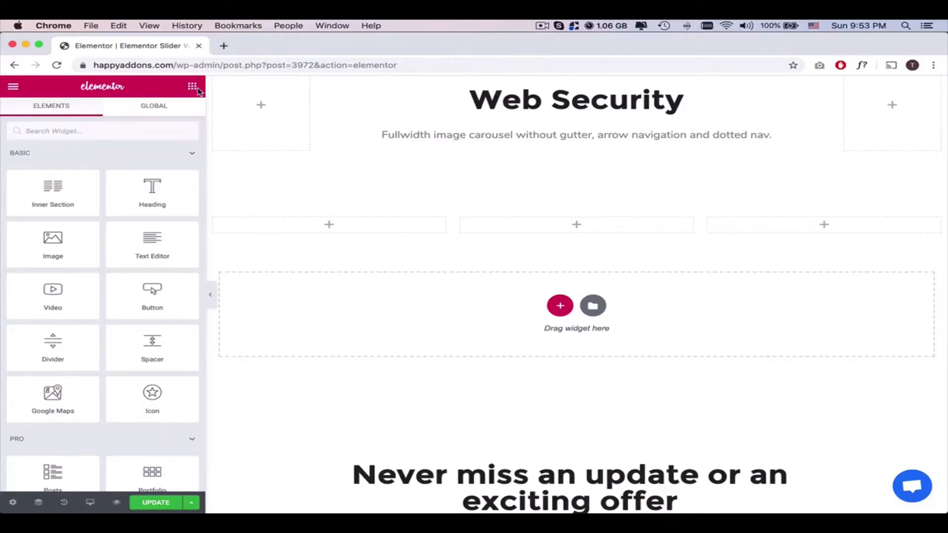
scroll(152, 349, down, 10)
scroll(152, 348, down, 10)
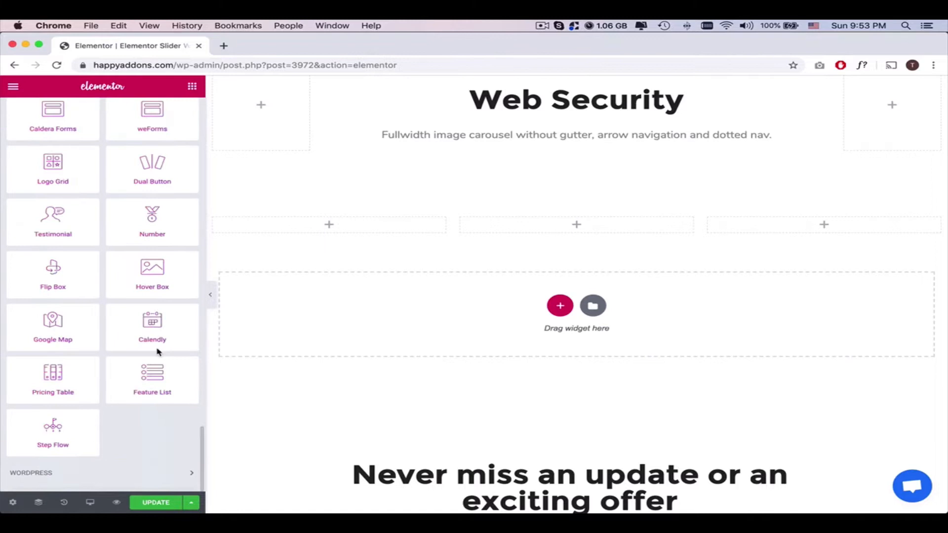
- Drop a Step Flow widget into the first column and retitle it 'Network Management'
drag(53, 431, 400, 226)
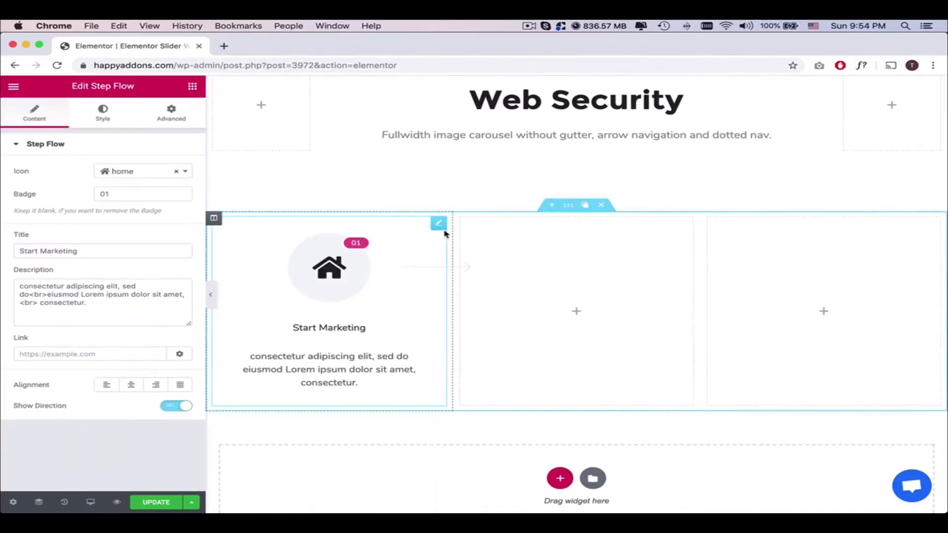
double_click(101, 254)
text(Network Management)
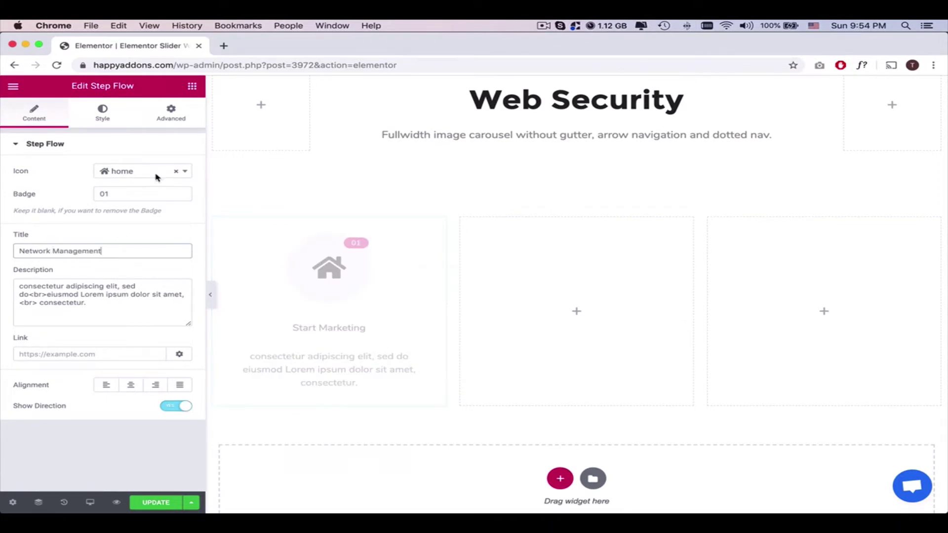
- Give the step a server-network icon and set its badge number to 1
click(141, 171)
text(net)
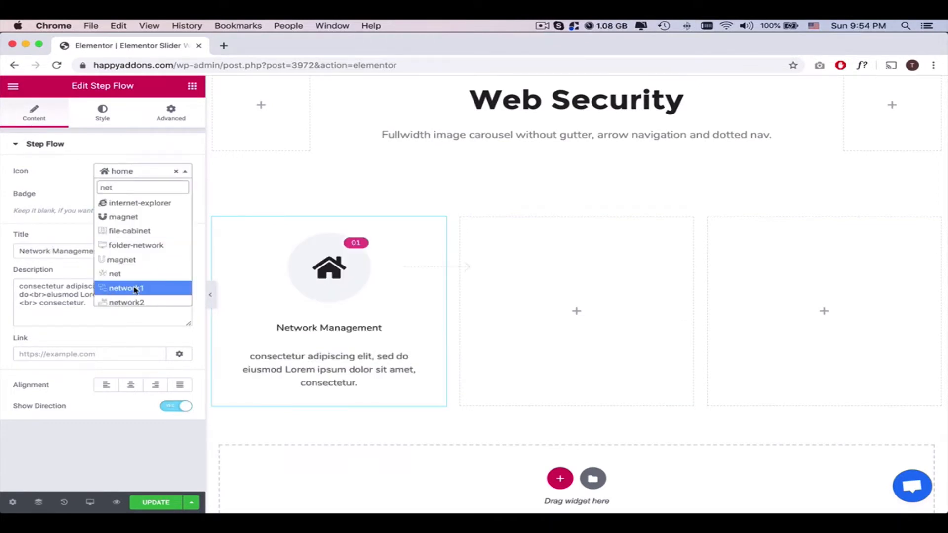
click(129, 288)
double_click(105, 193)
text(1)
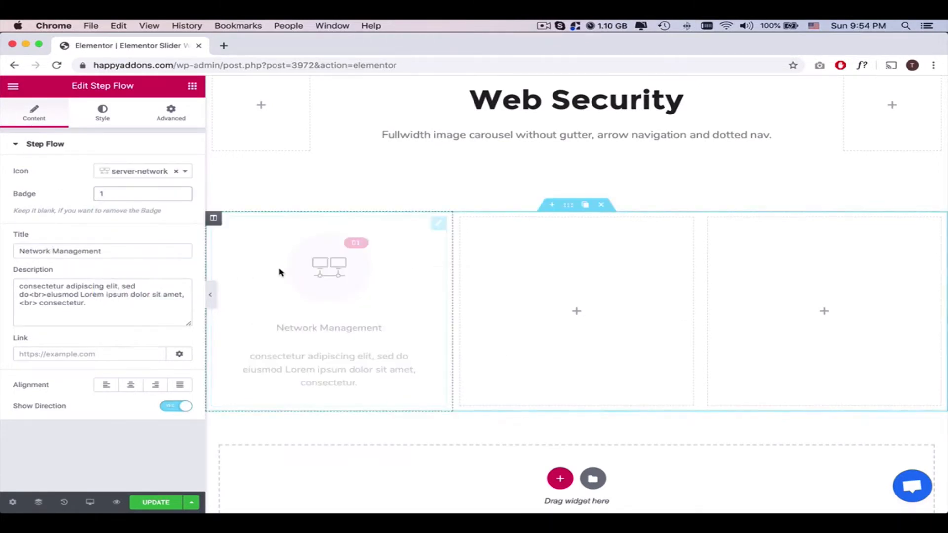
- Enlarge the step icon and adjust its padding and 28px bottom spacing
click(102, 112)
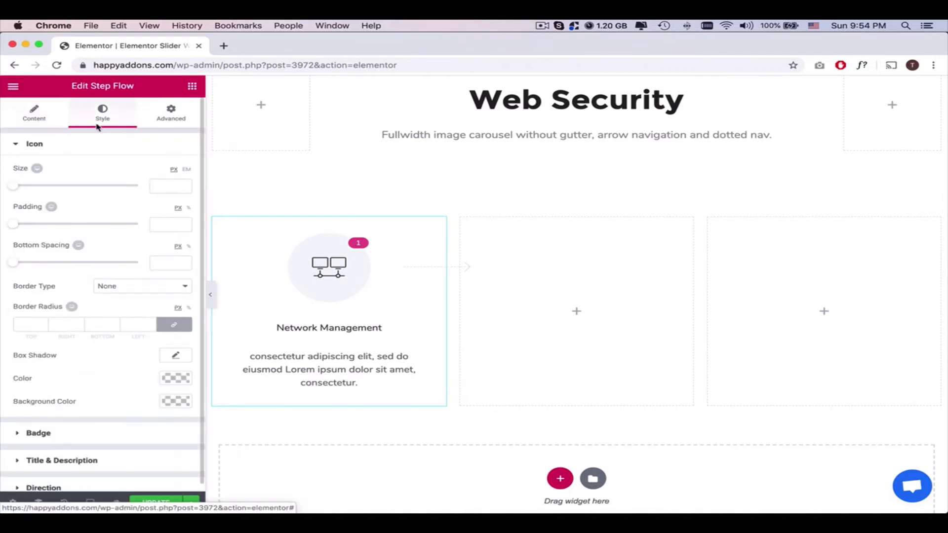
drag(14, 187, 44, 186)
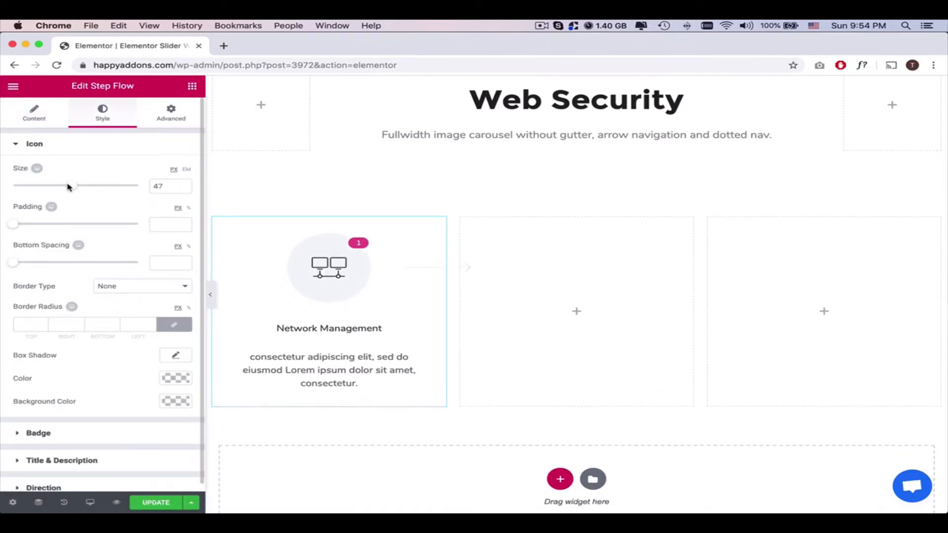
click(170, 186)
text(48)
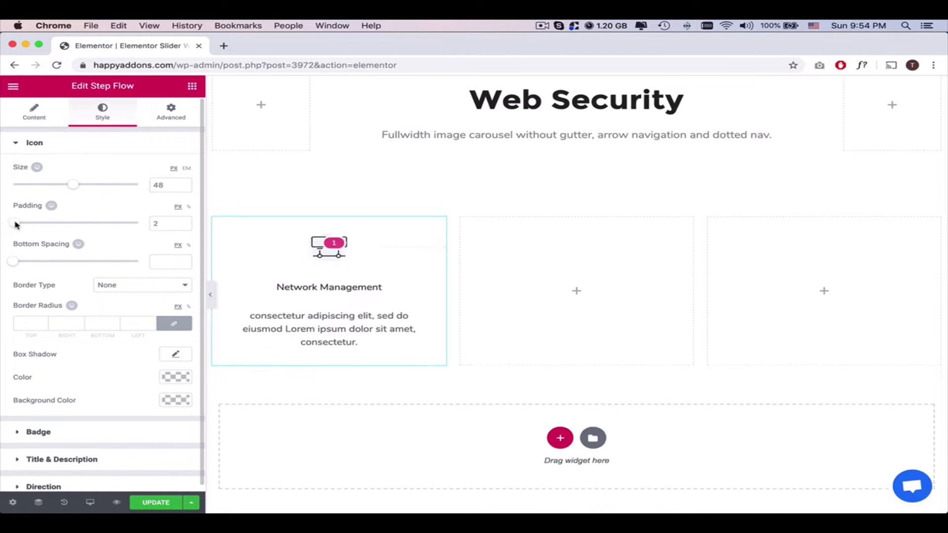
click(171, 224)
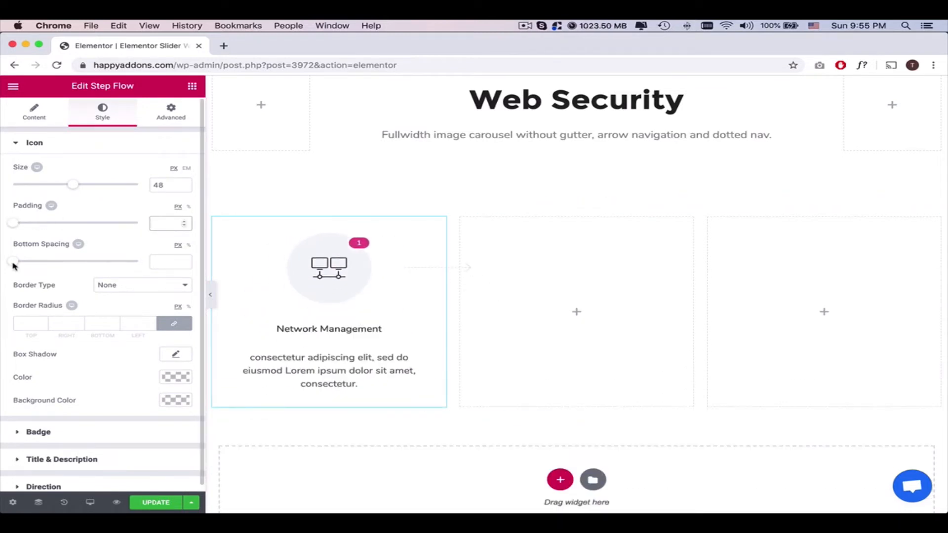
click(171, 262)
text(208)
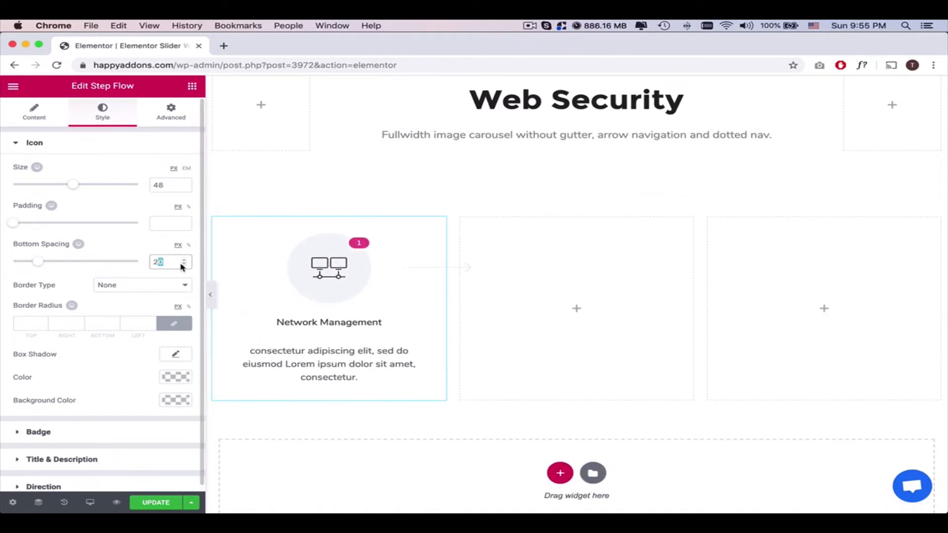
scroll(125, 296, down, 1)
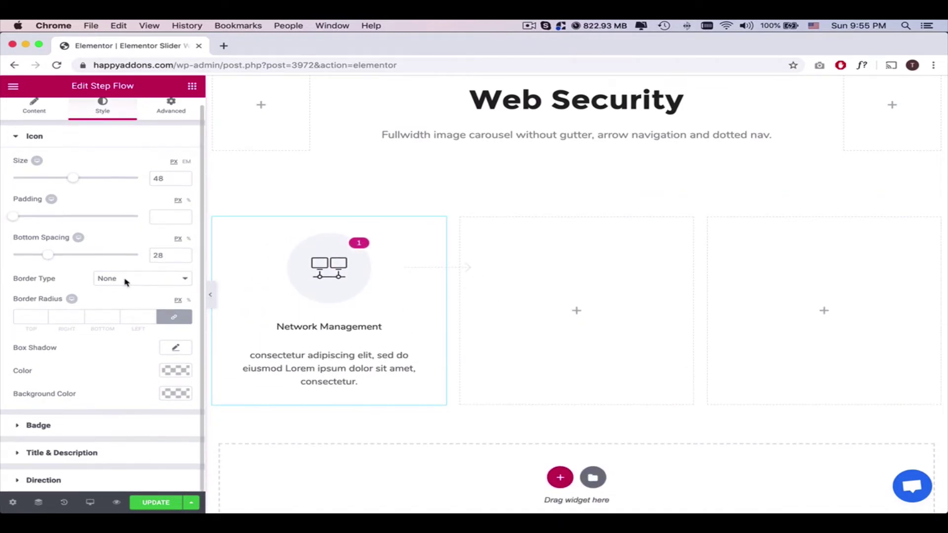
- Fill the circle behind the icon with a magenta background colour
click(104, 350)
click(138, 345)
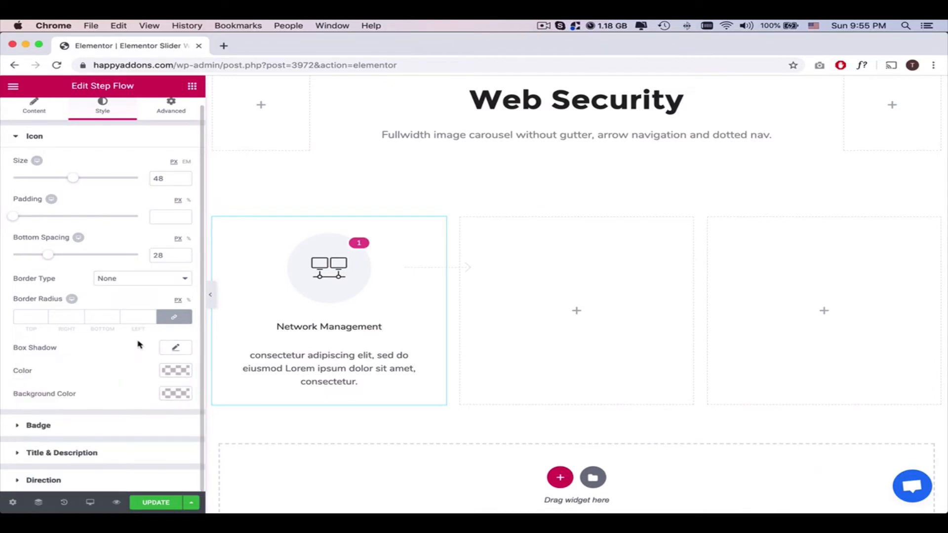
click(126, 138)
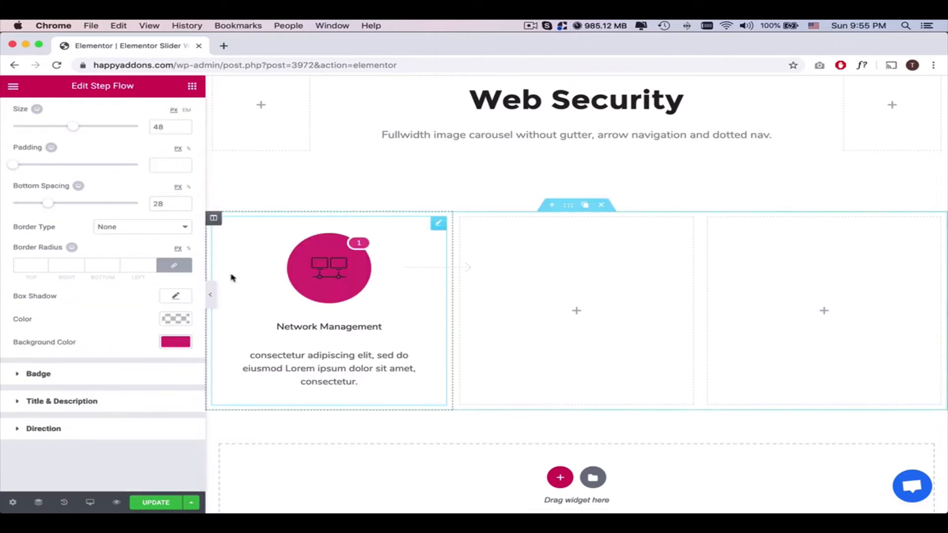
- Set the badge padding to 13/10/13/10
click(175, 400)
click(91, 429)
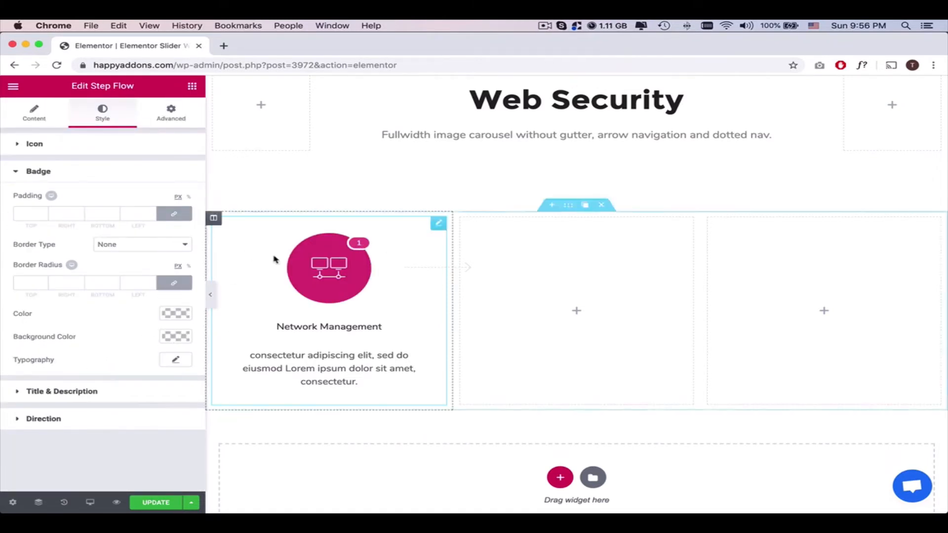
click(27, 215)
text(010)
key(Tab)
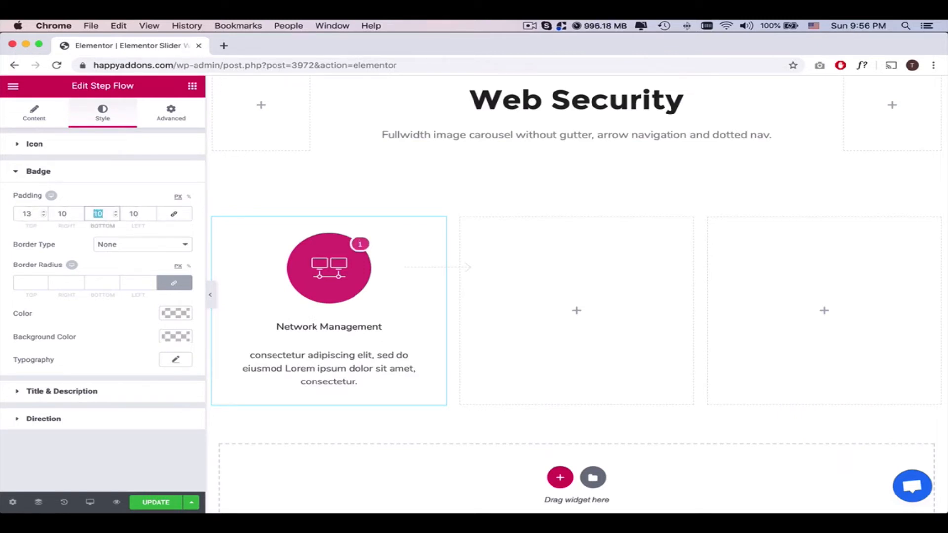
key(shift+Tab)
text(11)
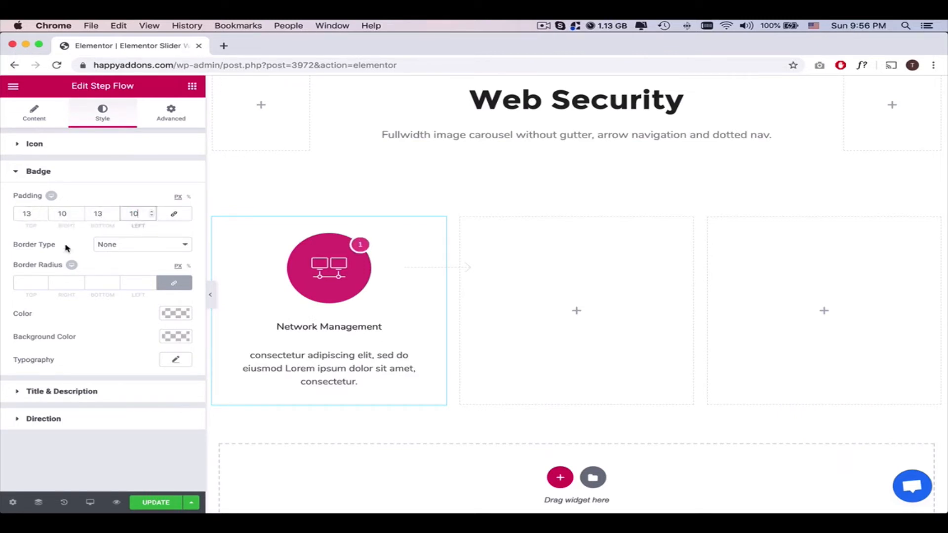
- Give the badge a magenta #e2007a background and a bold number
click(175, 336)
text(#e2007a)
click(139, 257)
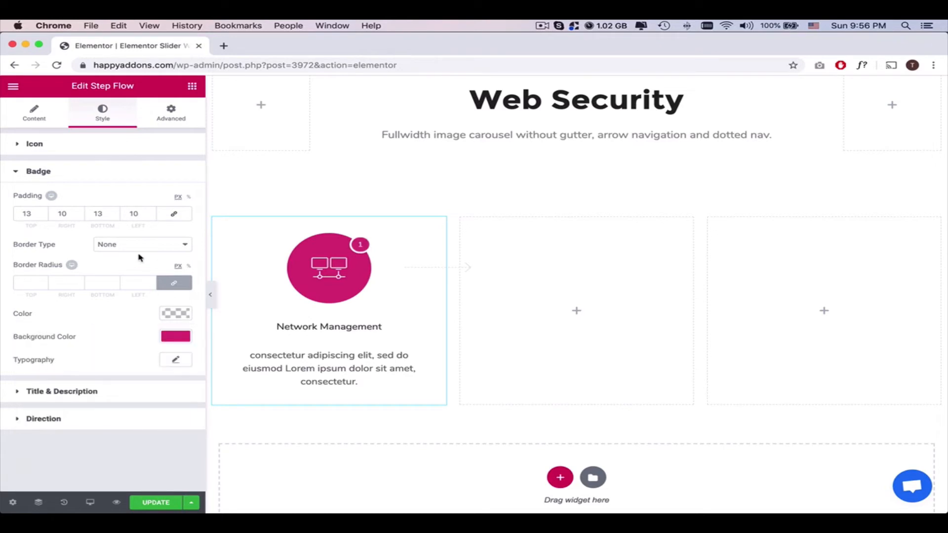
click(174, 361)
click(135, 326)
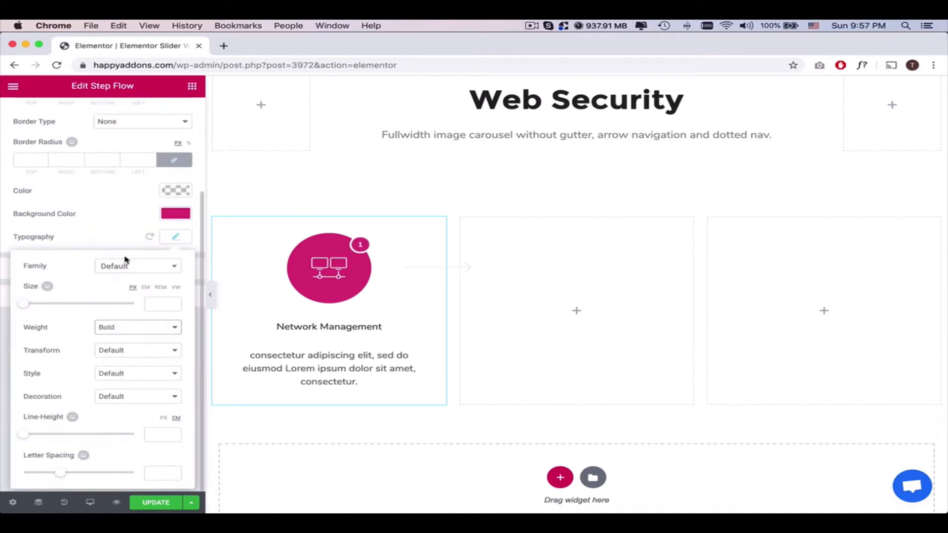
click(216, 319)
- Colour the title pink #d30c5c and make it 19px bold
click(62, 268)
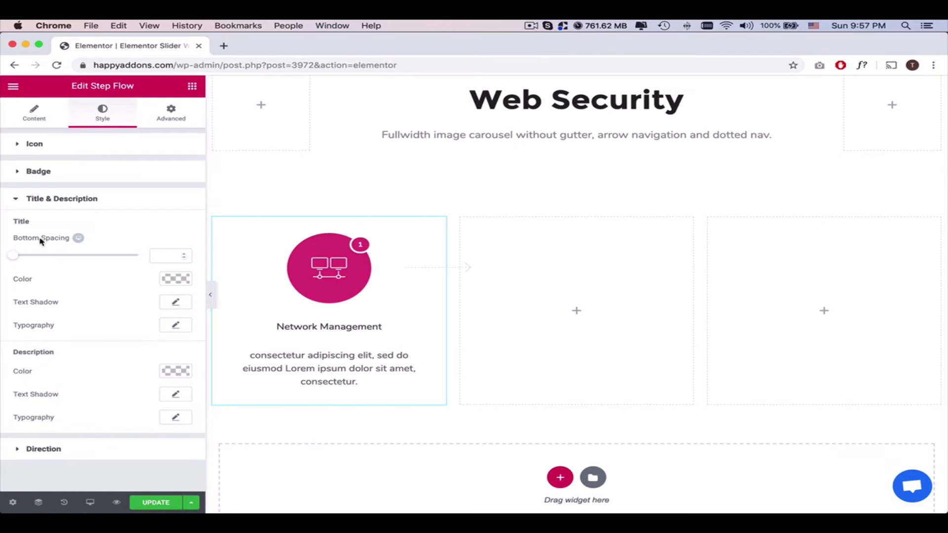
click(175, 279)
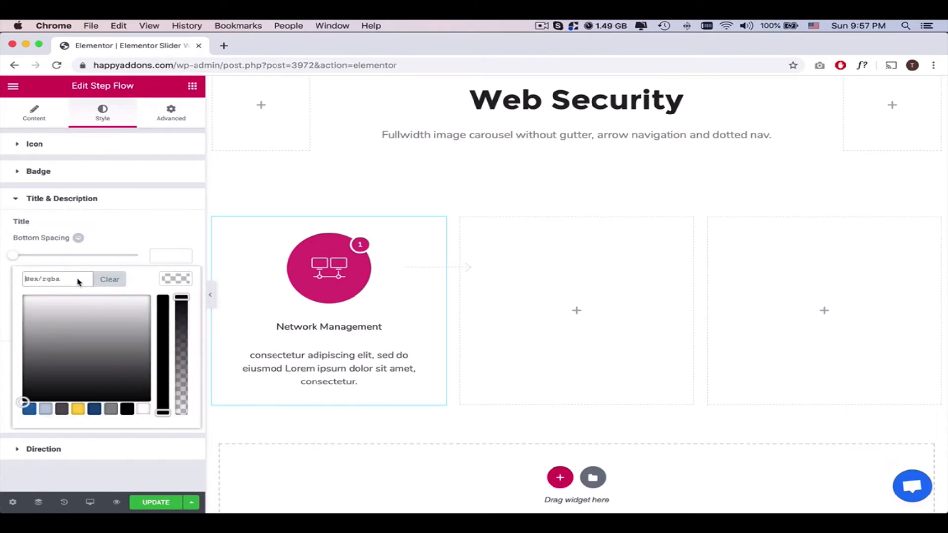
text(#d30c5c)
click(104, 222)
click(175, 324)
click(156, 304)
text(19)
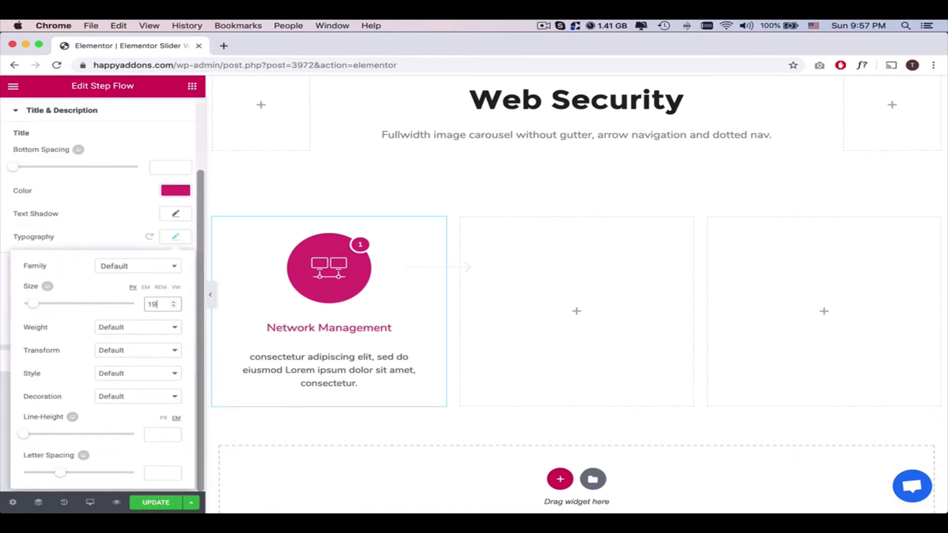
click(138, 327)
click(118, 312)
click(104, 245)
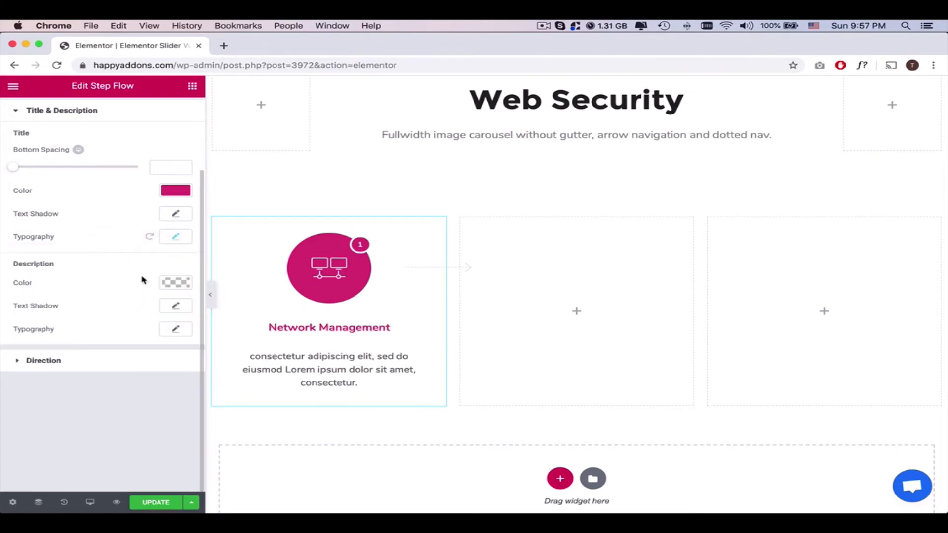
scroll(143, 280, up, 3)
- Set 12px spacing below the title and reduce the icon's bottom spacing
click(18, 169)
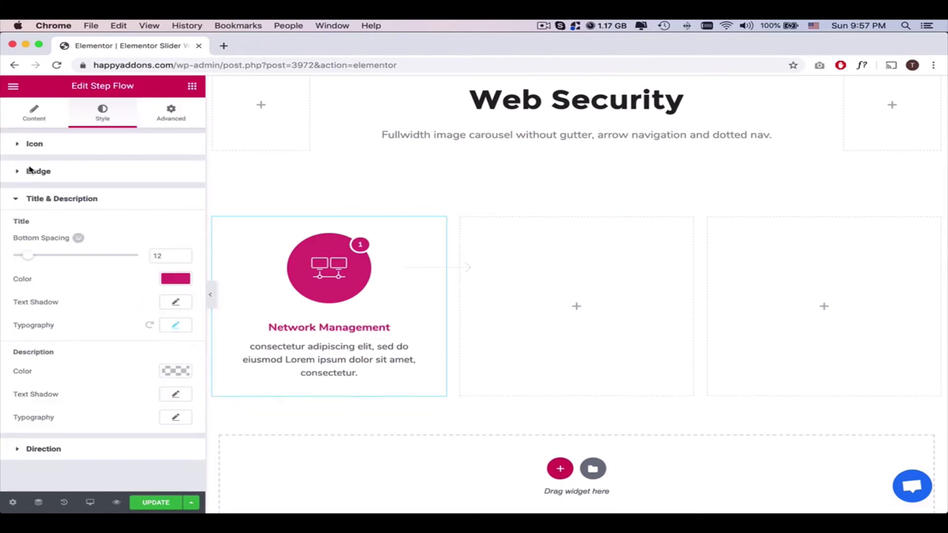
click(64, 149)
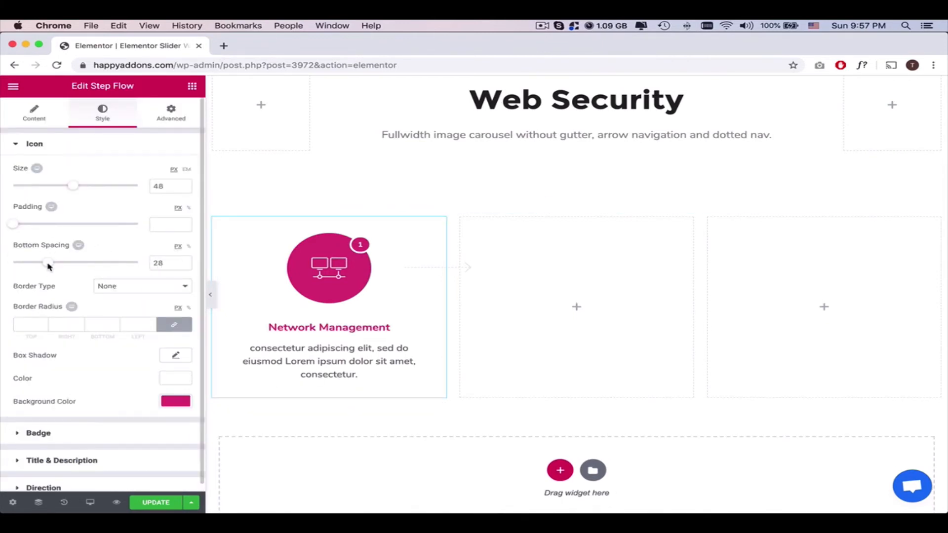
drag(49, 265, 37, 265)
- Set the connecting arrow's line style to Solid in the Direction settings
click(34, 143)
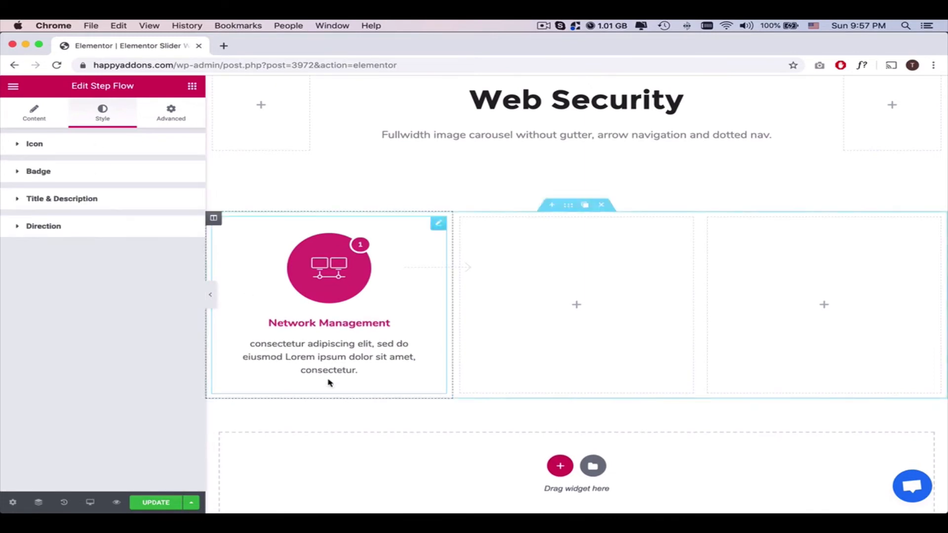
click(65, 199)
click(65, 198)
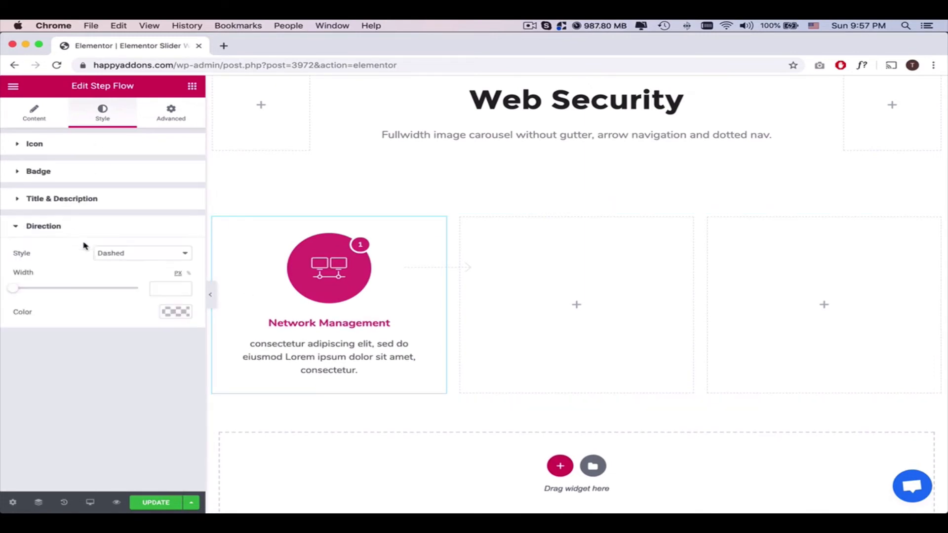
click(122, 252)
click(122, 253)
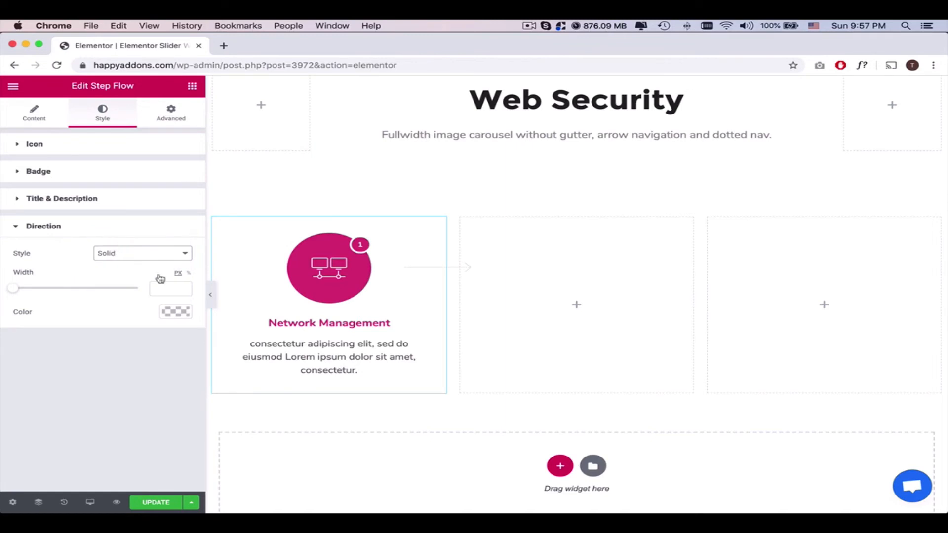
click(140, 253)
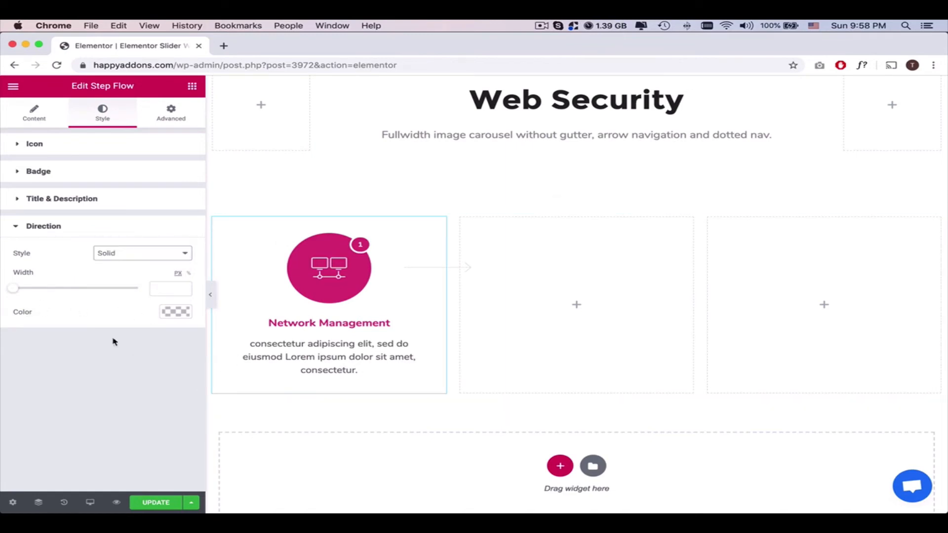
- Preview the page without the editor and return to editing
click(209, 293)
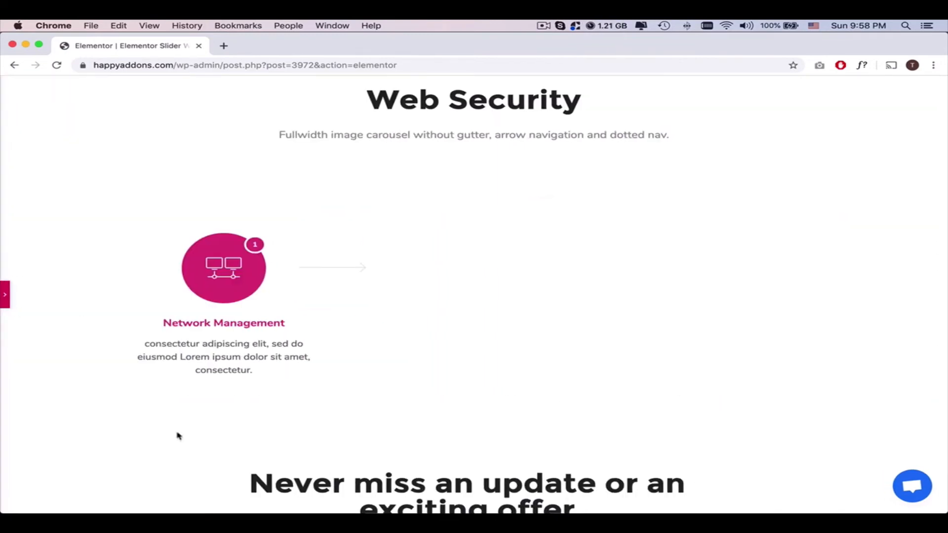
click(4, 294)
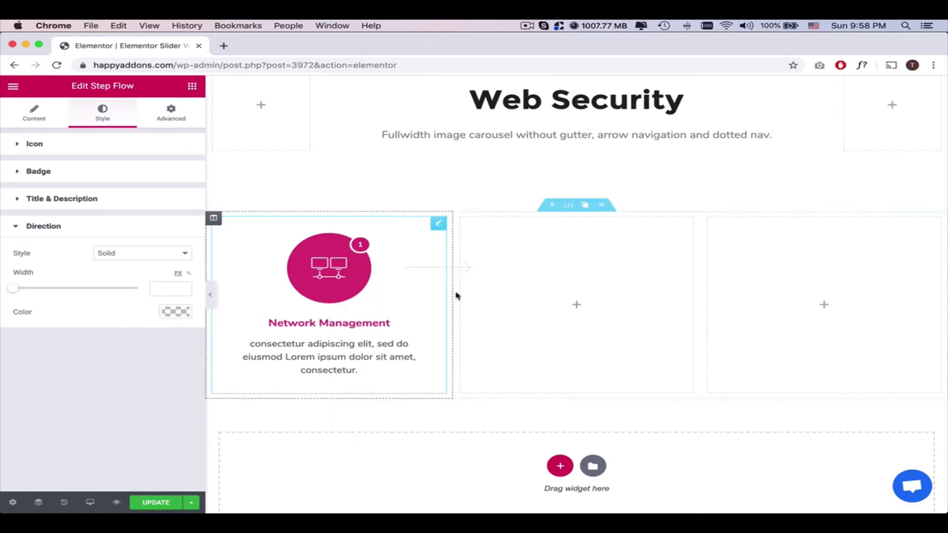
- Duplicate the first step into the middle column and retitle it 'Cyber Security'
right_click(544, 304)
click(562, 306)
double_click(102, 250)
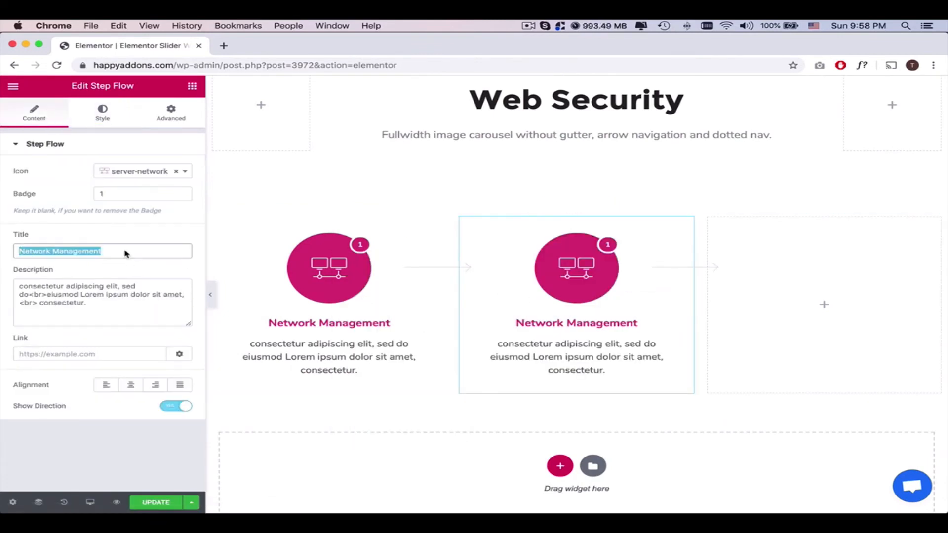
text(Cyber Security)
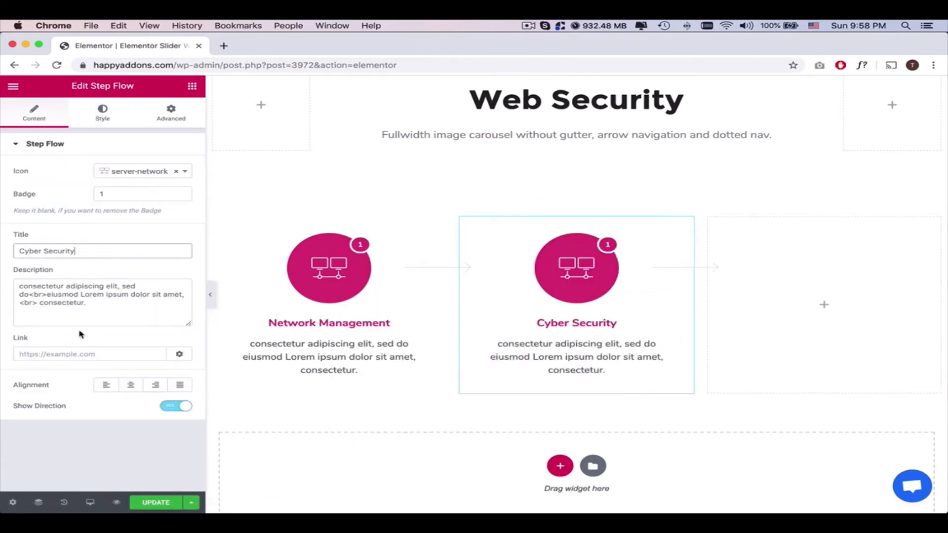
- Give the second step a fingerprint icon
click(142, 172)
text(fin)
click(129, 212)
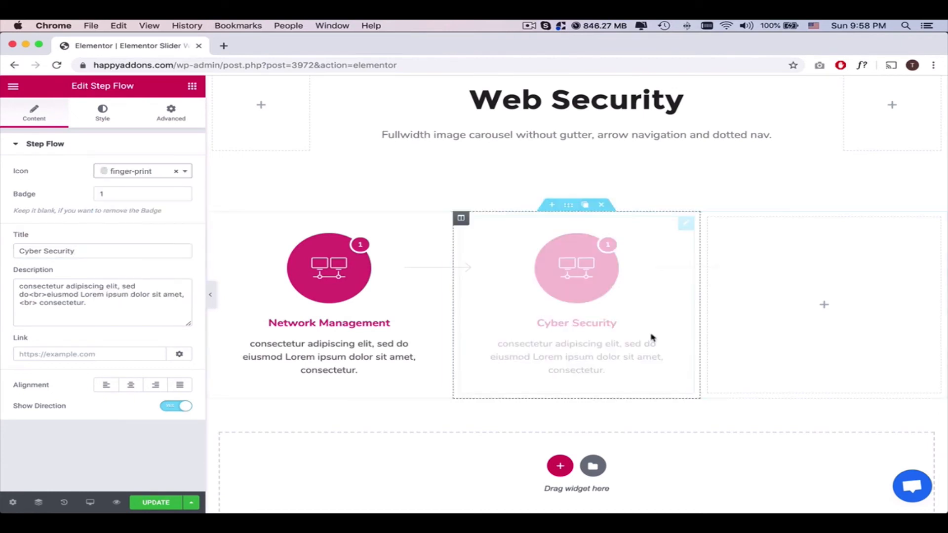
click(111, 113)
text(User Privileg)
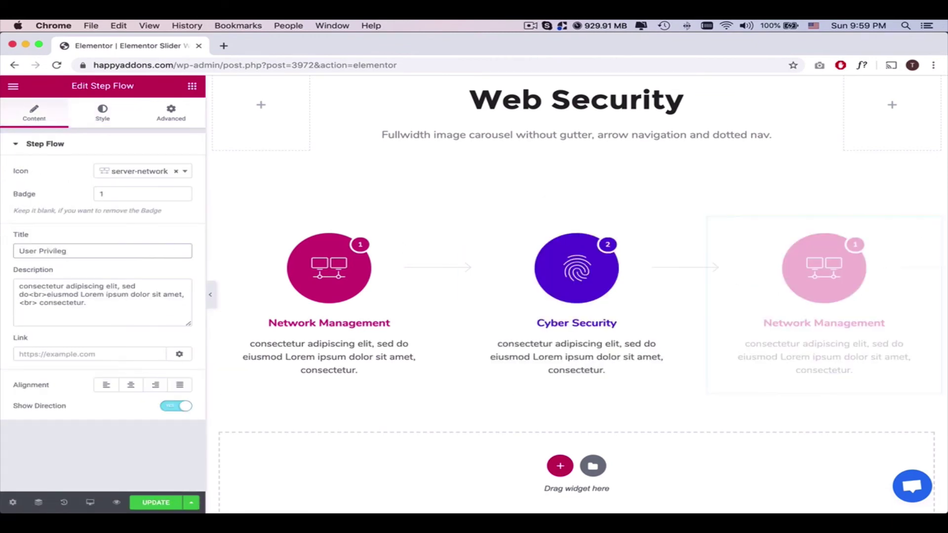
text(es)
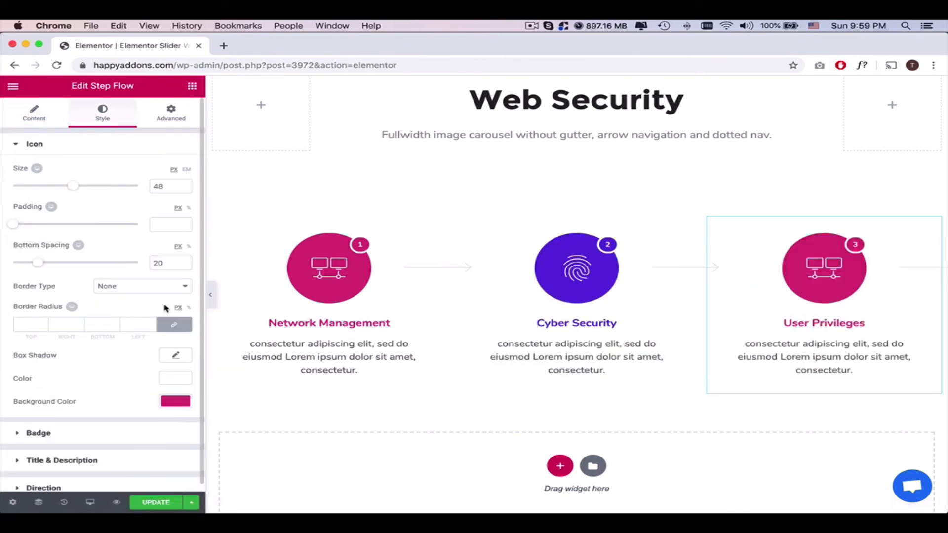